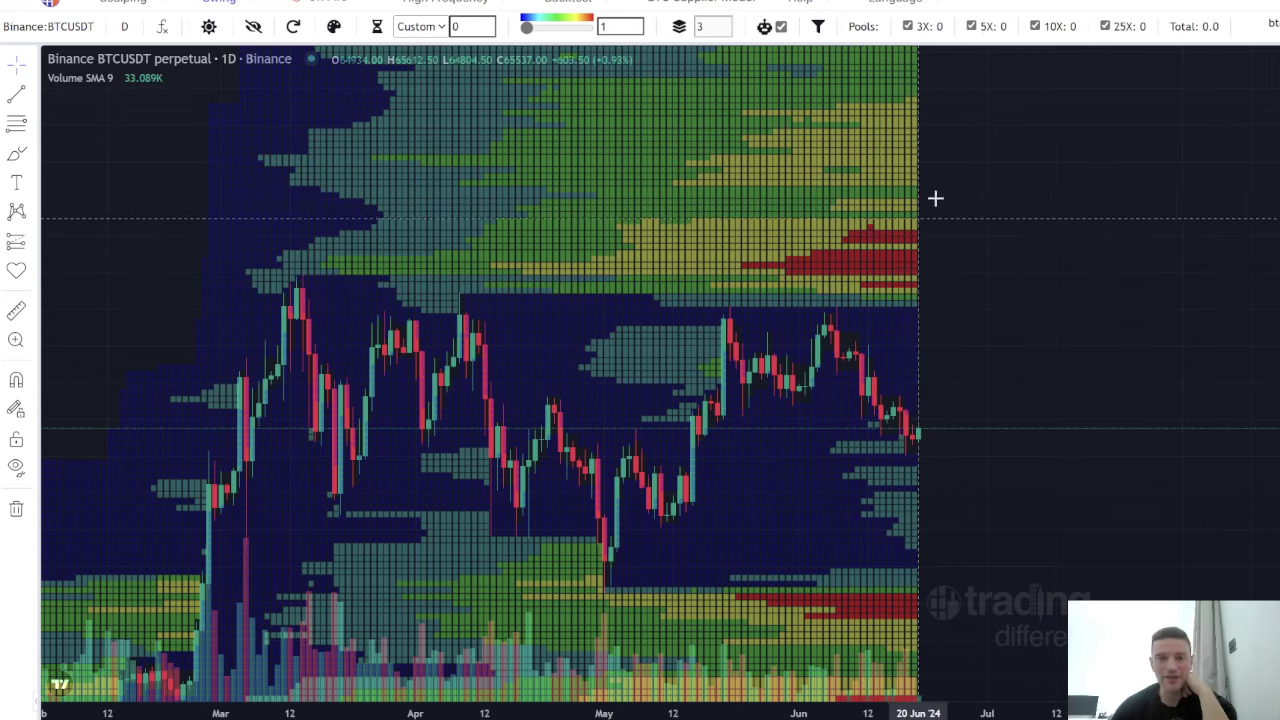
drag(538, 517, 1023, 306)
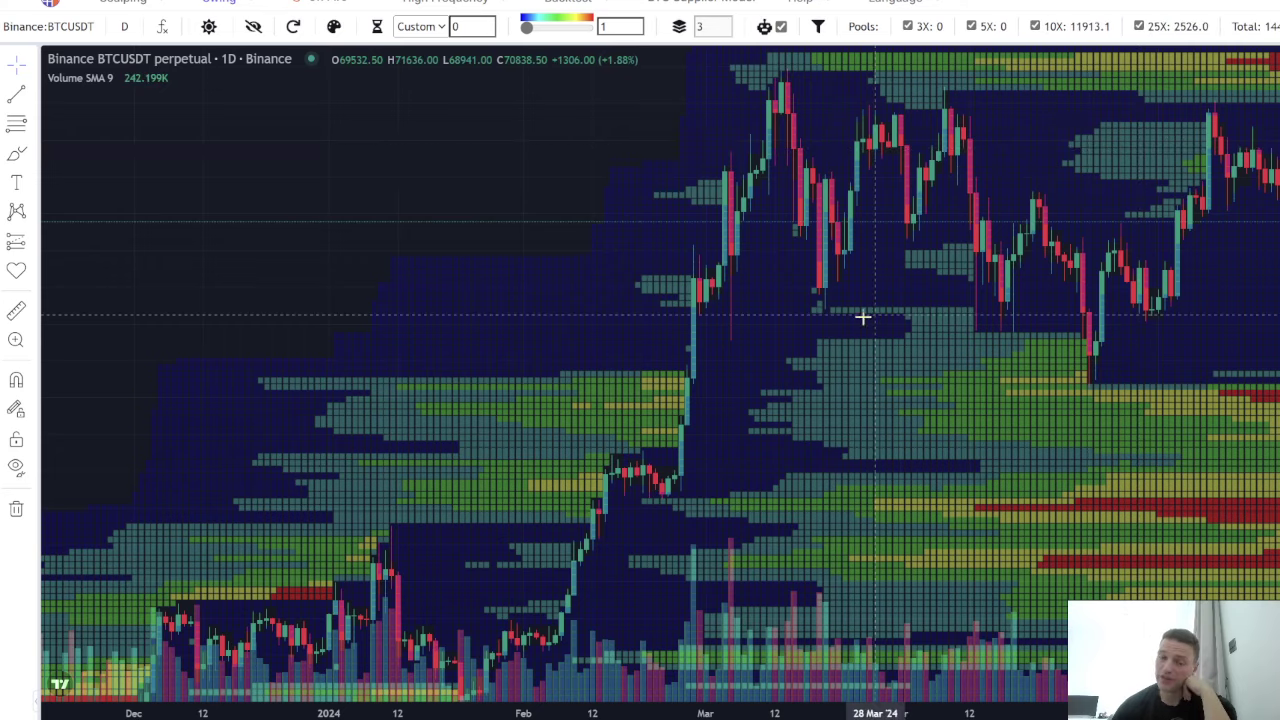
drag(230, 410, 280, 303)
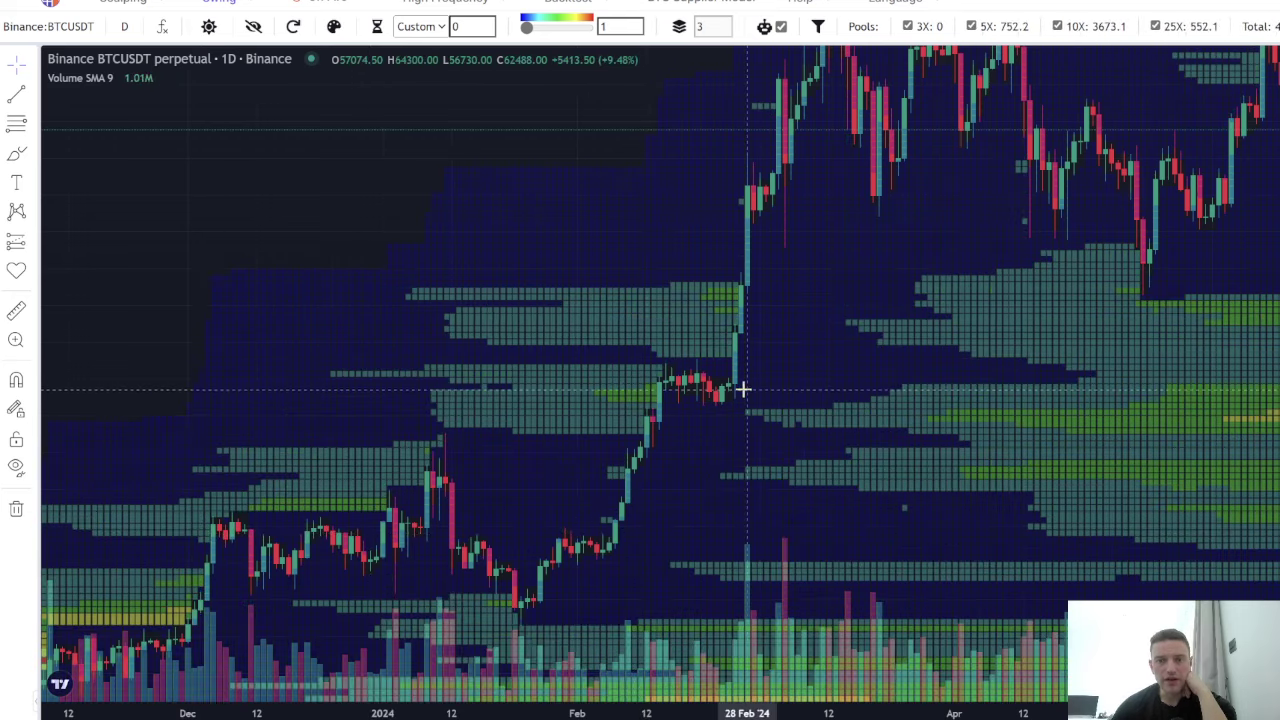
drag(893, 192, 314, 594)
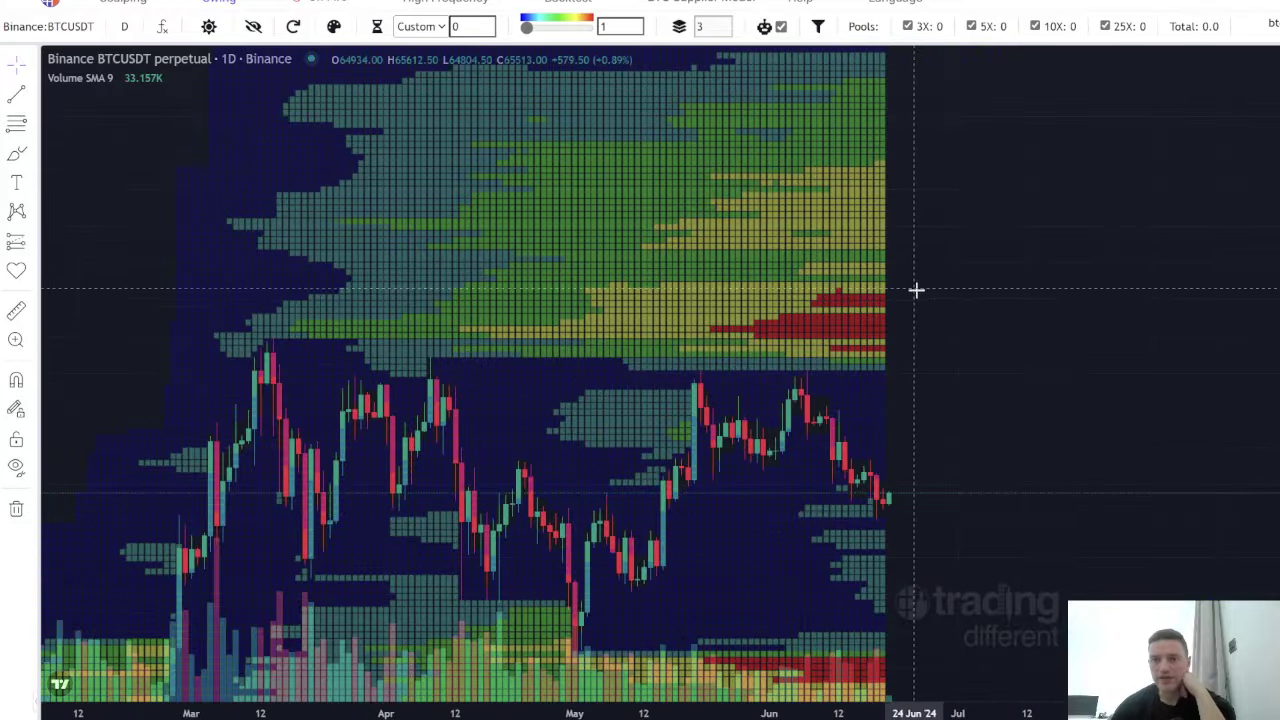
drag(1100, 115, 1140, 117)
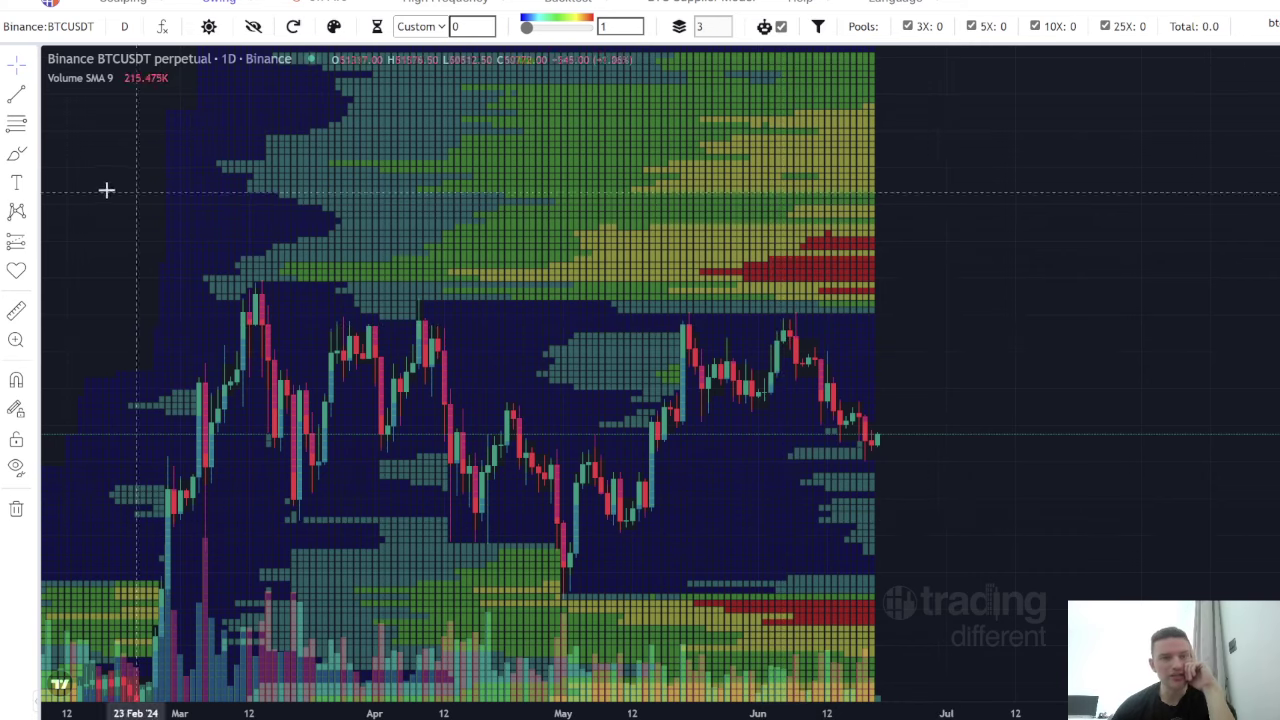
- Measure the price drop from the June high, then dismiss the measurement
click(937, 314)
click(960, 452)
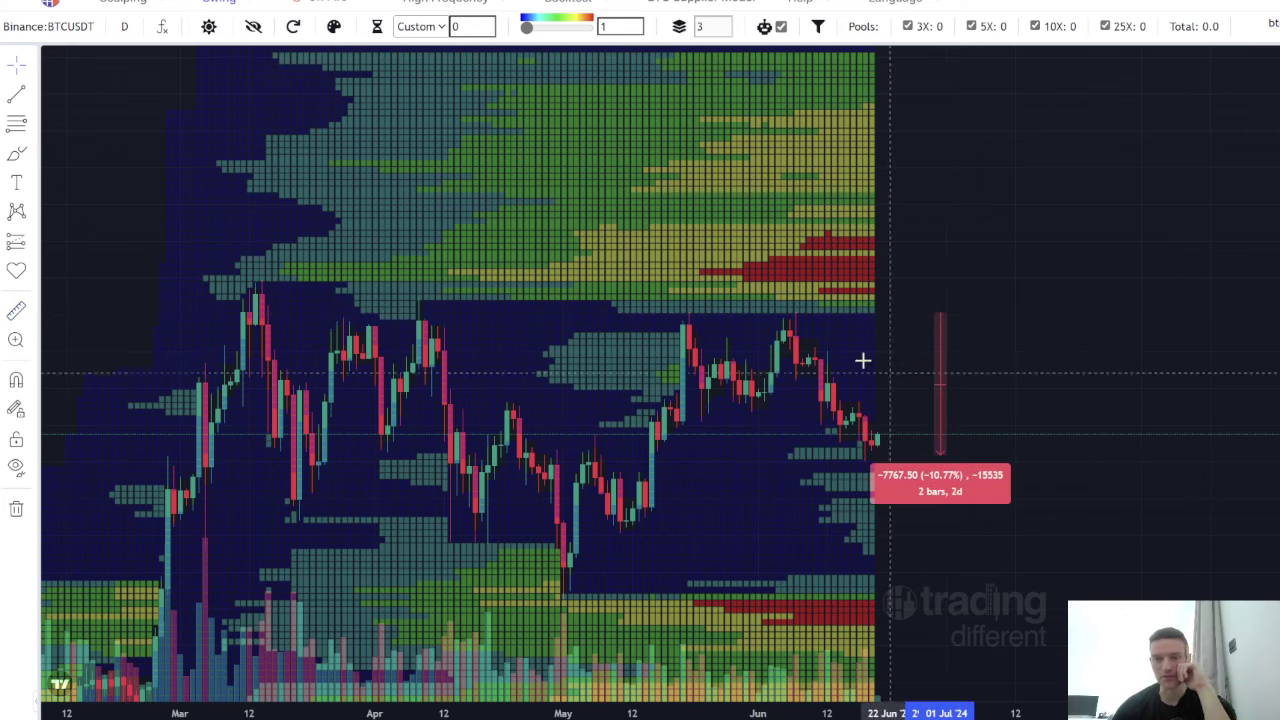
click(103, 237)
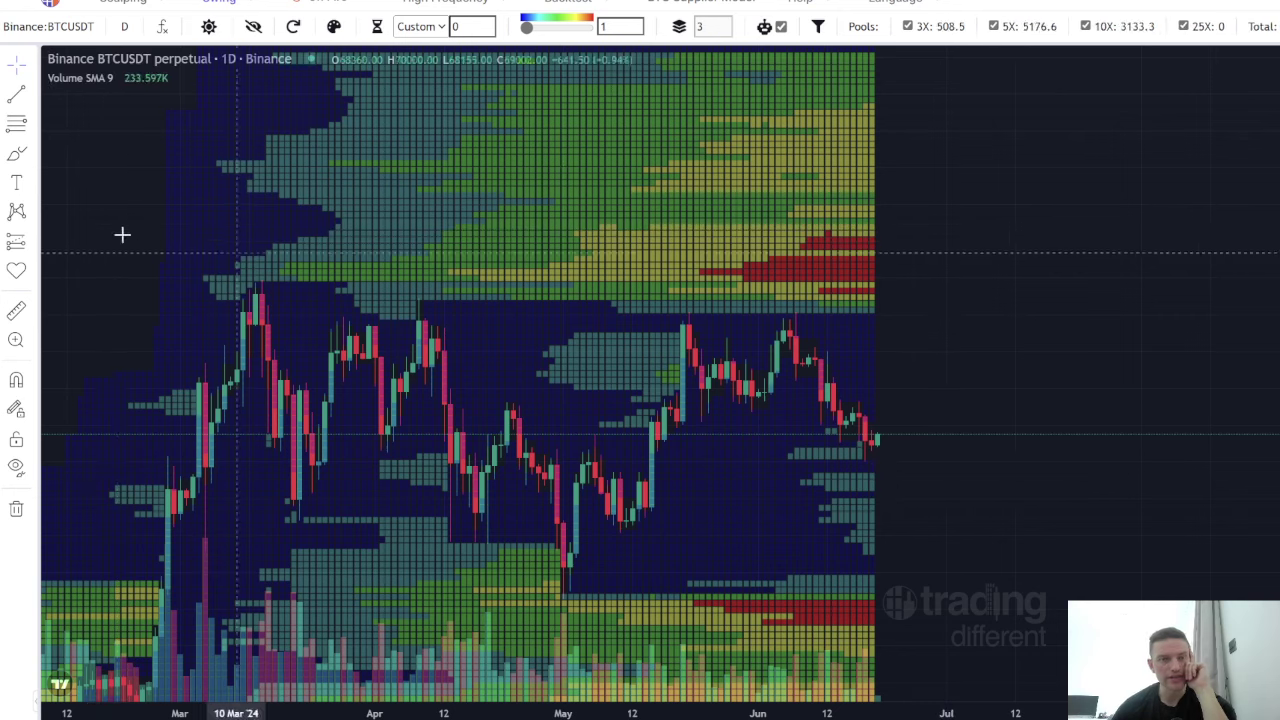
- Draw a descending trend line from the 6 Jun high to the latest candle
click(796, 314)
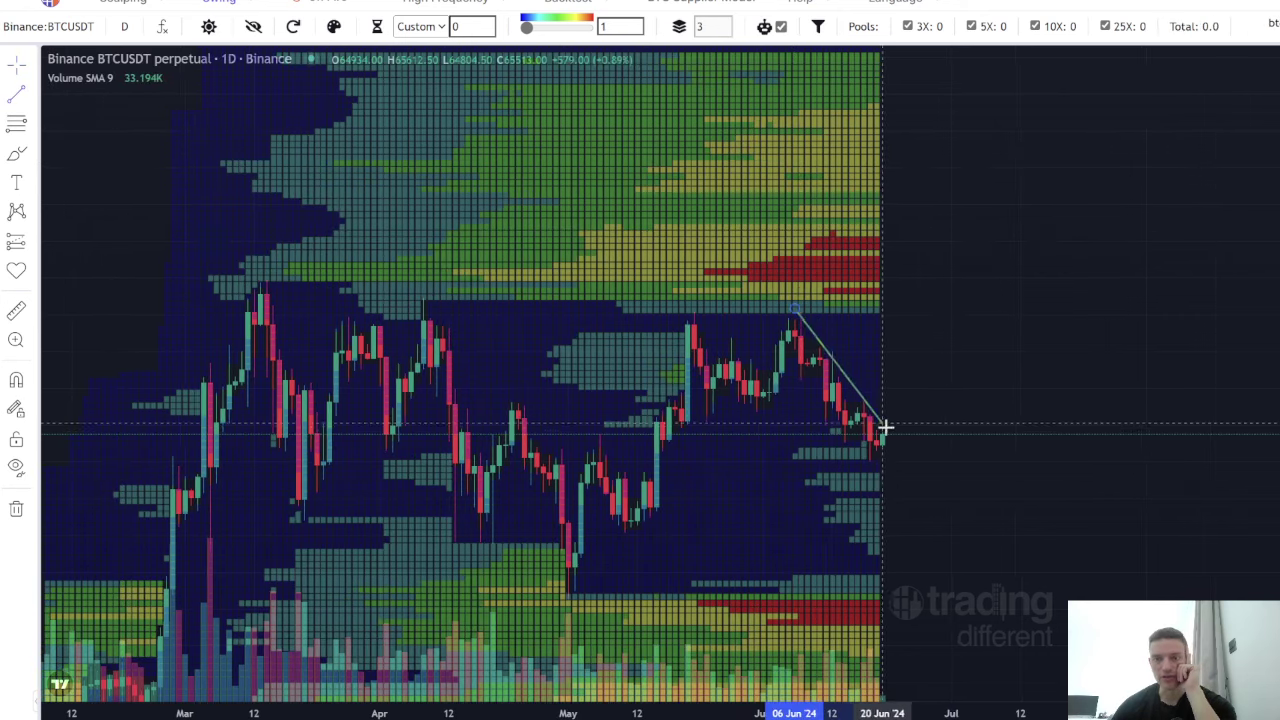
click(902, 441)
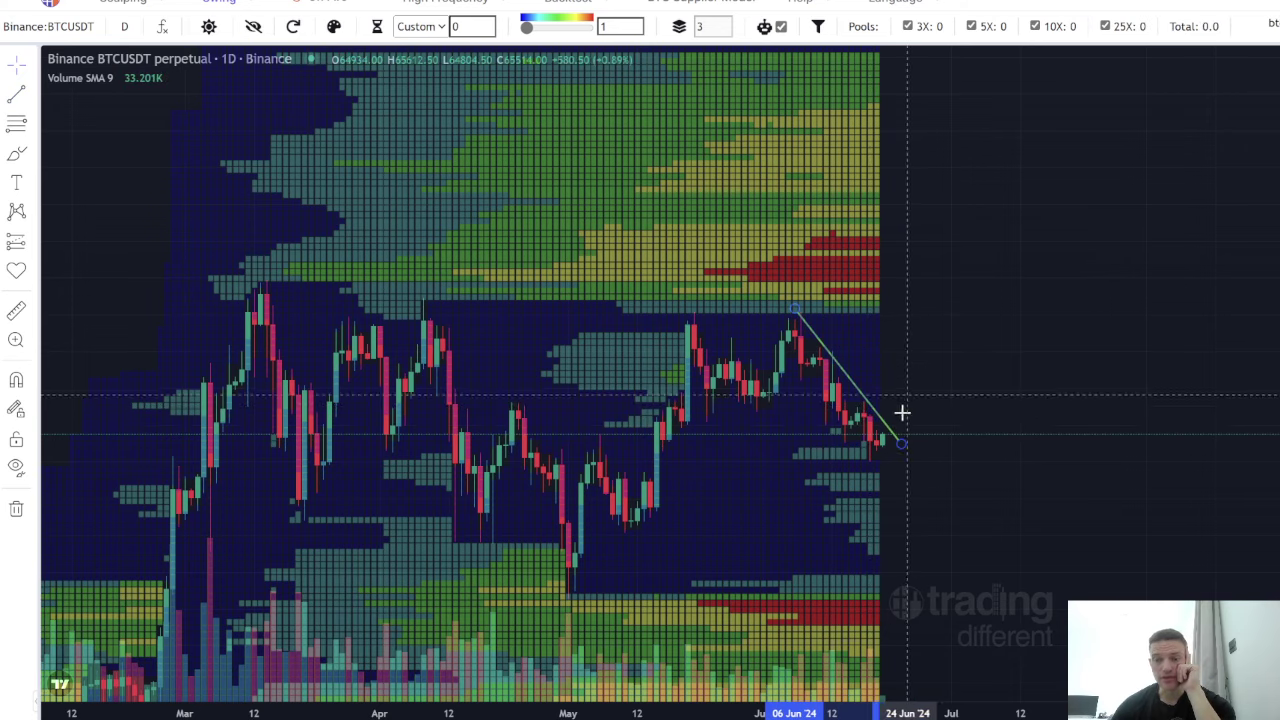
scroll(895, 422, up, 2)
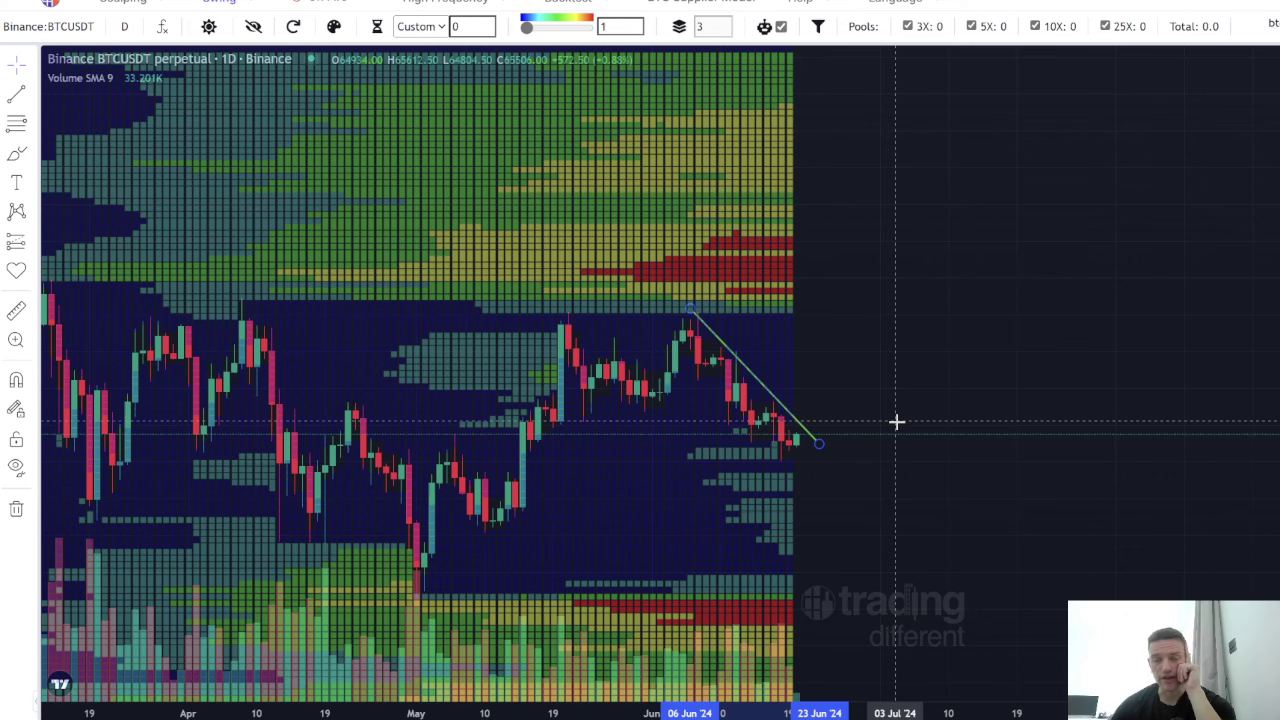
click(162, 26)
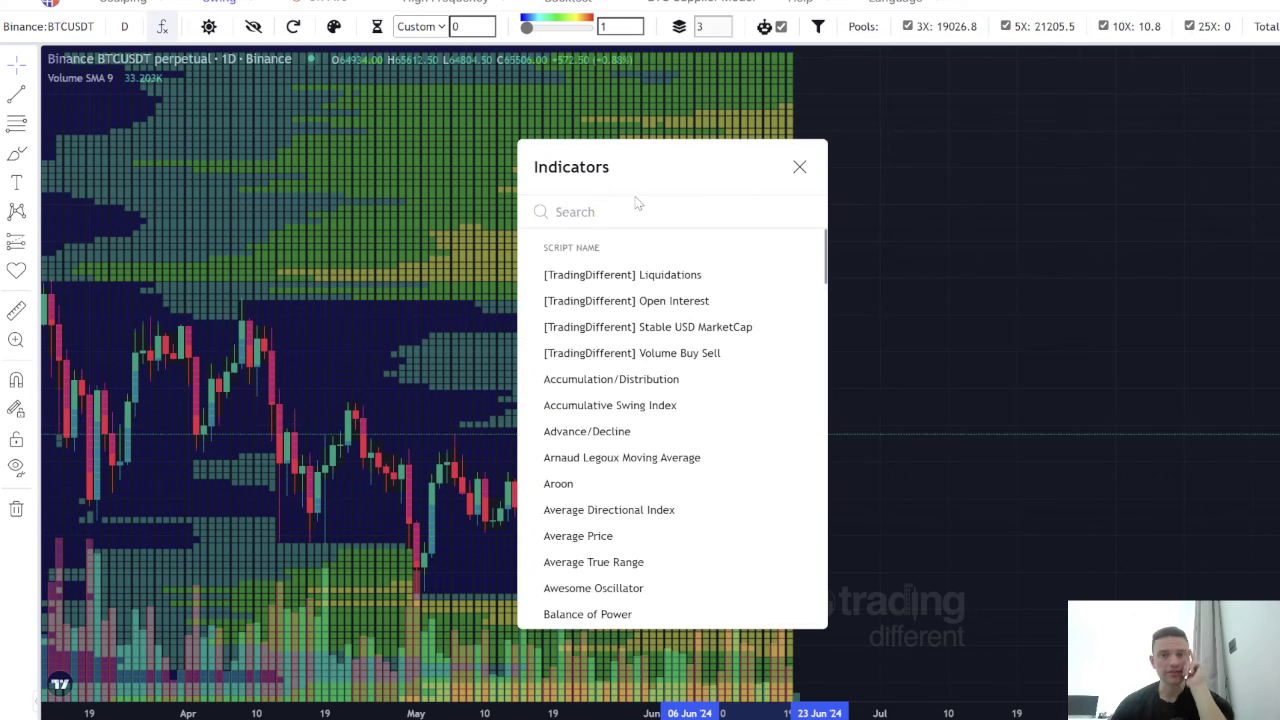
- Search 'rsi' and add the Relative Strength Index 14 pane below the chart
text(rsi)
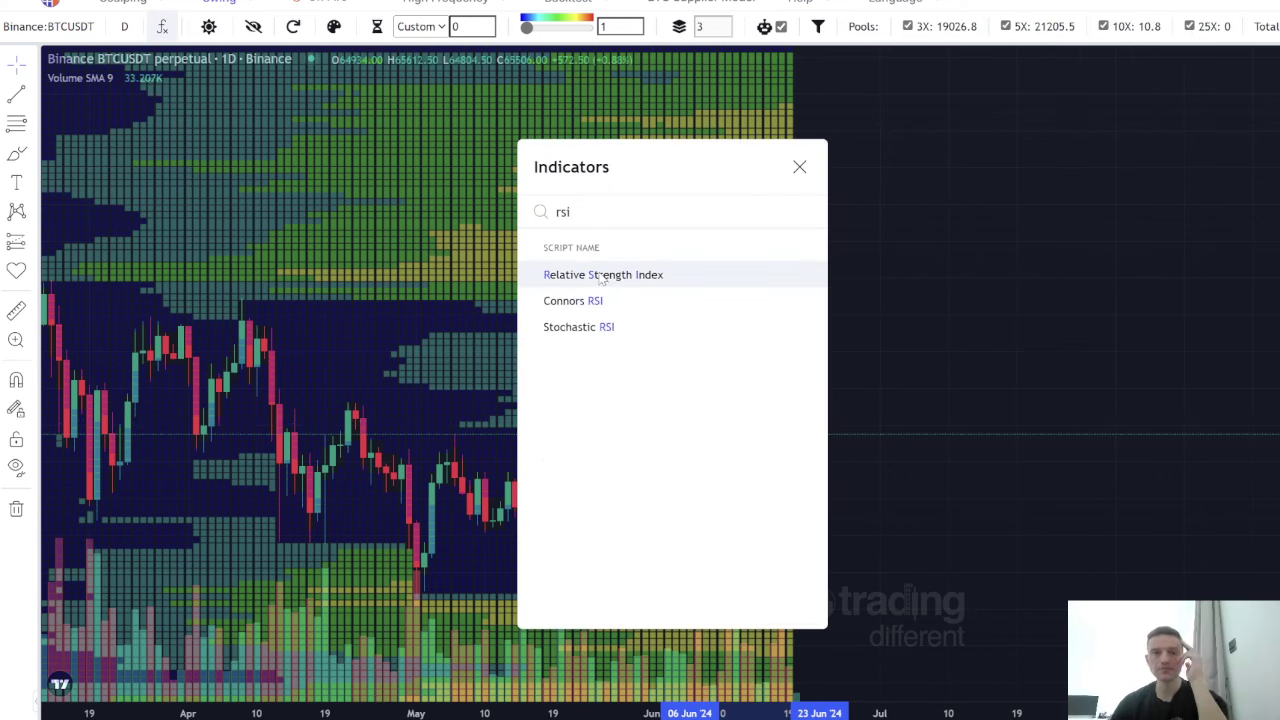
click(595, 274)
click(812, 177)
scroll(963, 357, up, 1)
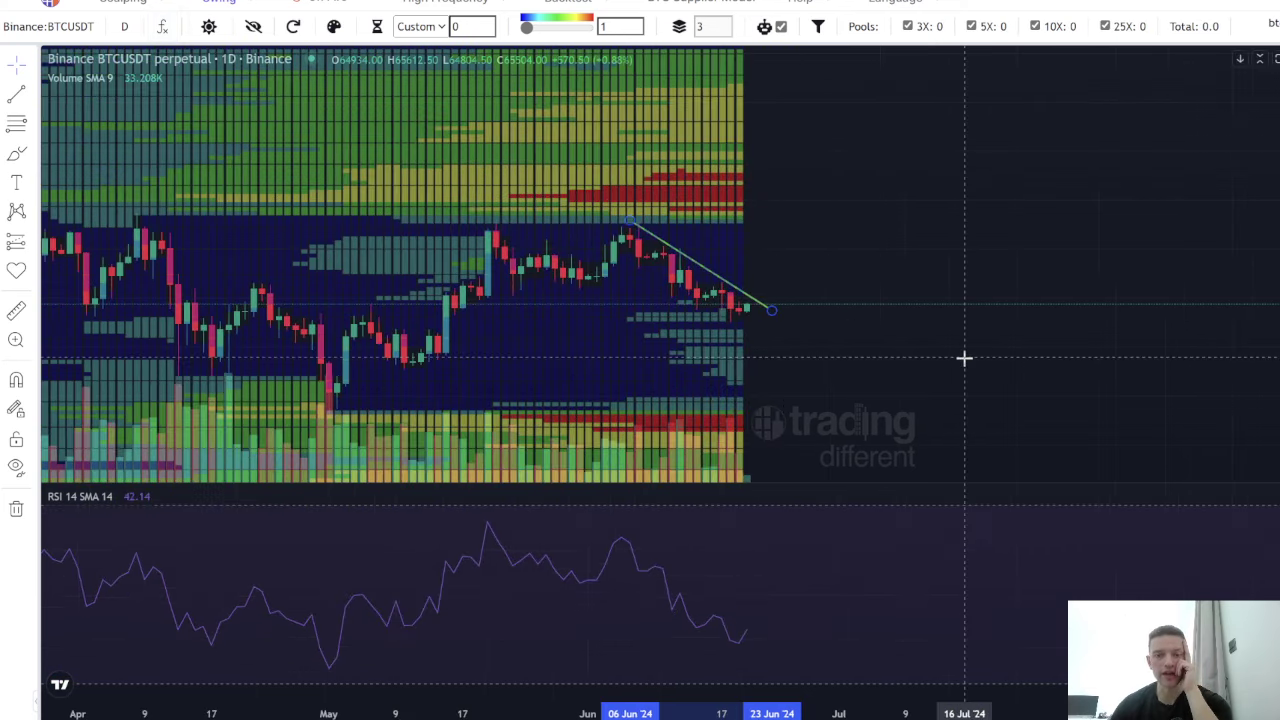
scroll(700, 550, down, 3)
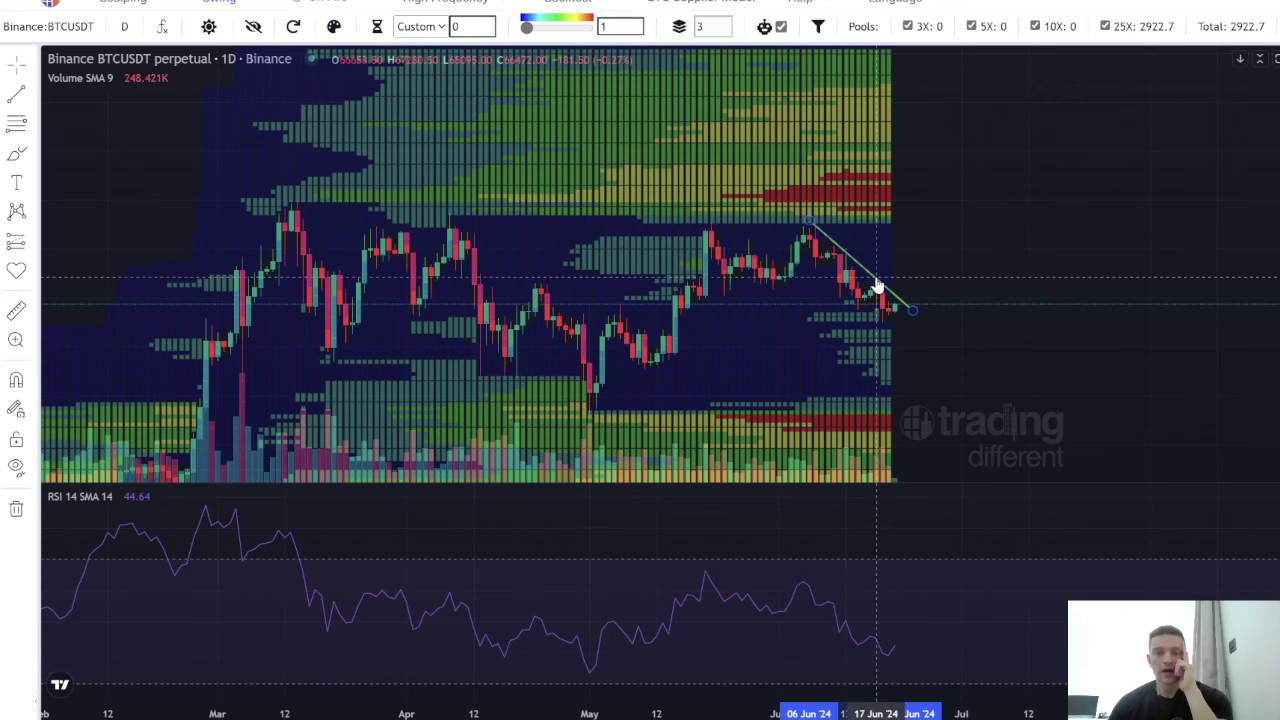
- Change the chart interval from daily to 4 hours and zoom out to show more bars
click(124, 26)
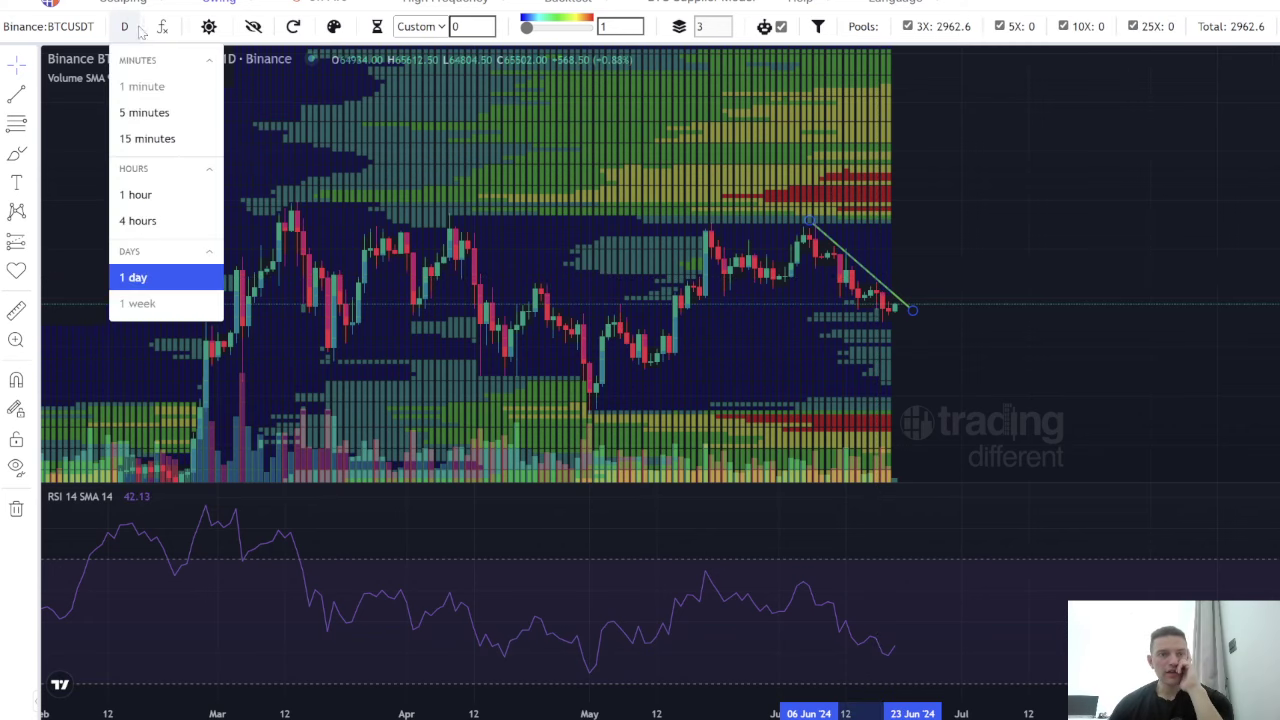
click(161, 240)
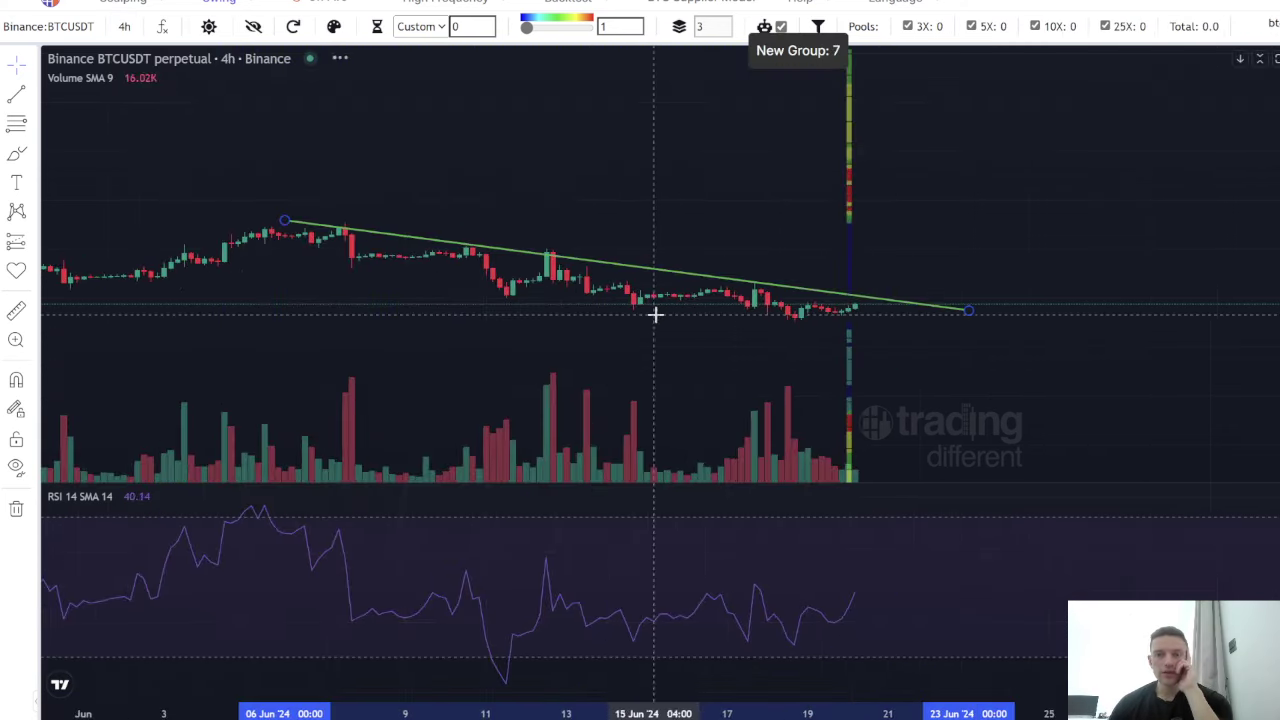
scroll(920, 269, down, 3)
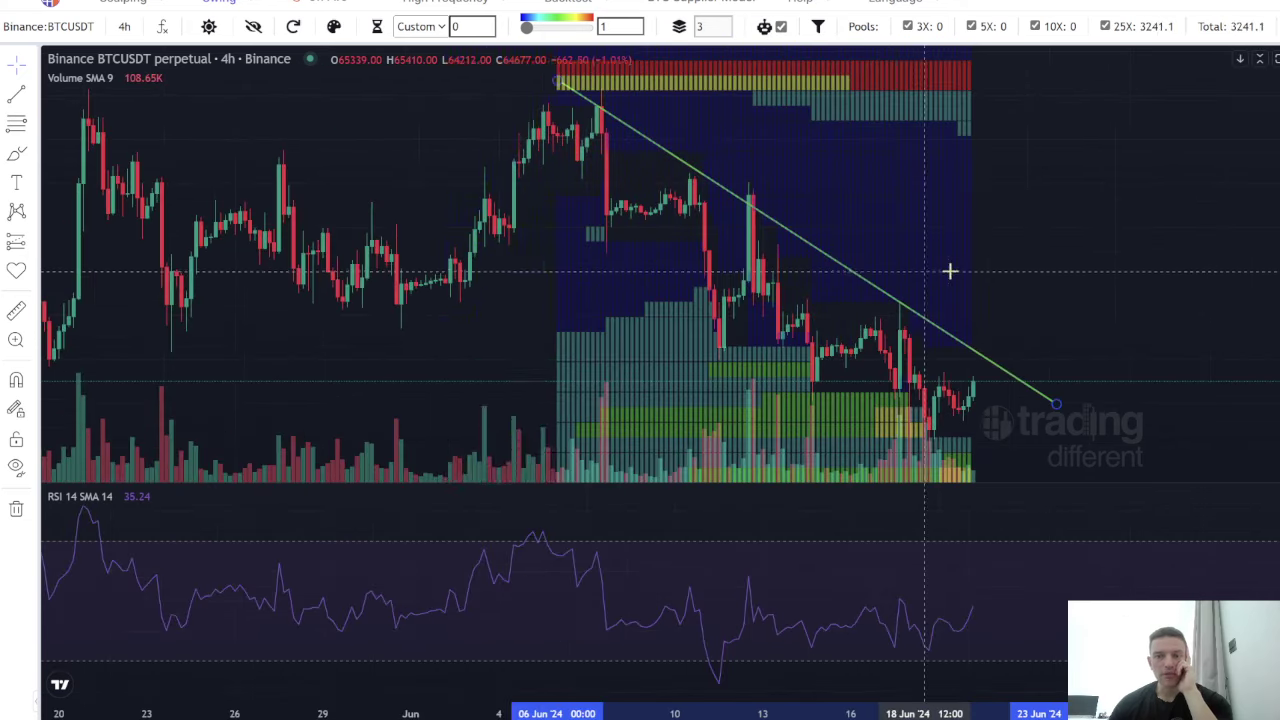
mouse_move(724, 680)
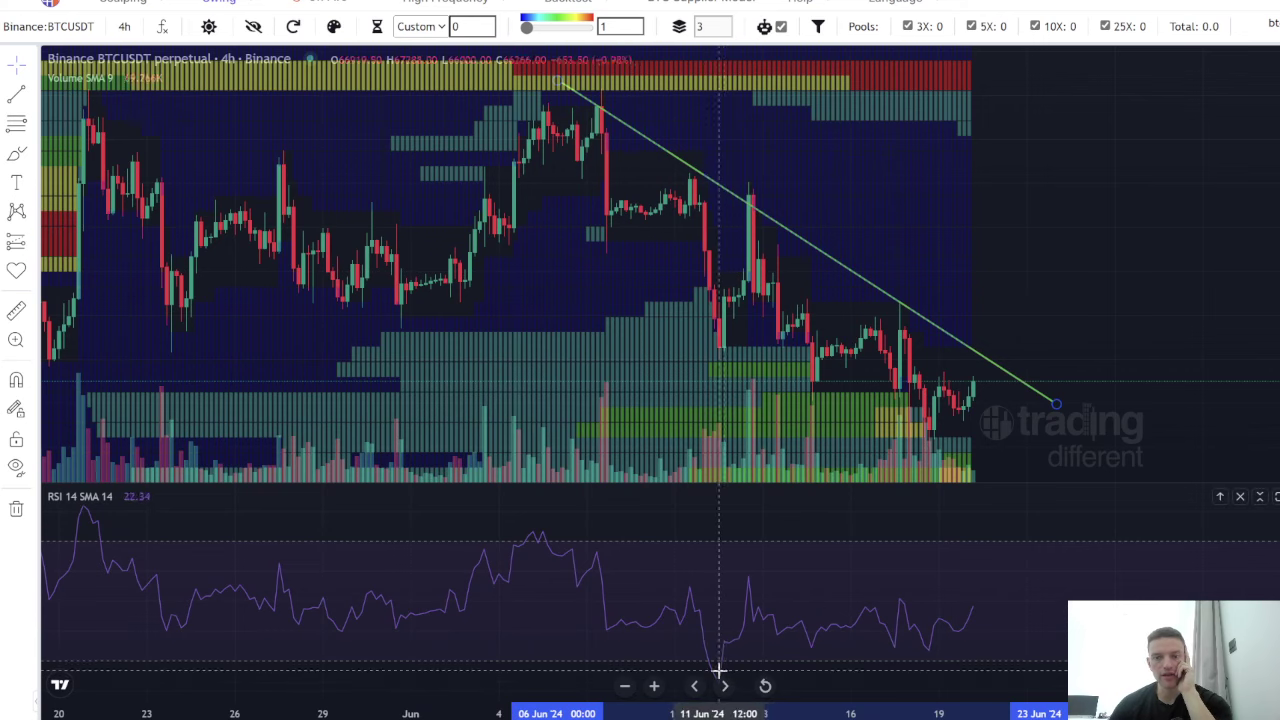
scroll(718, 675, down, 1)
scroll(718, 675, down, 1)
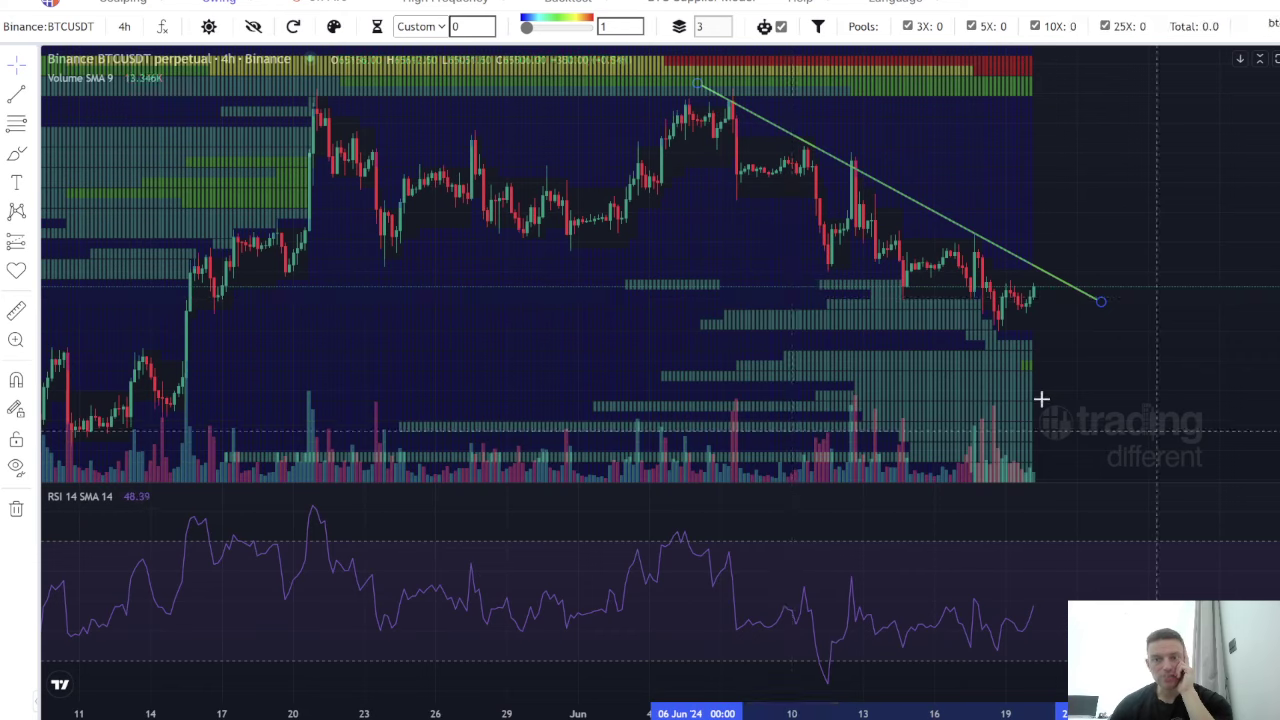
click(827, 271)
click(1029, 341)
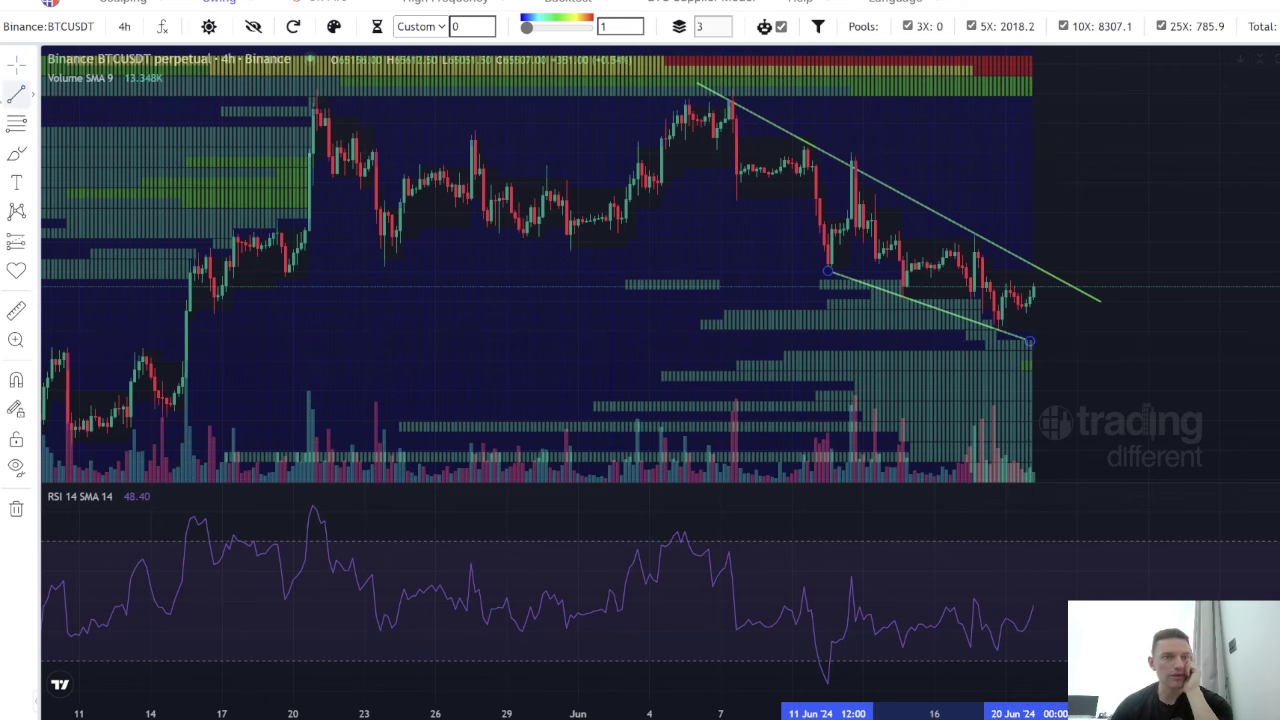
click(835, 682)
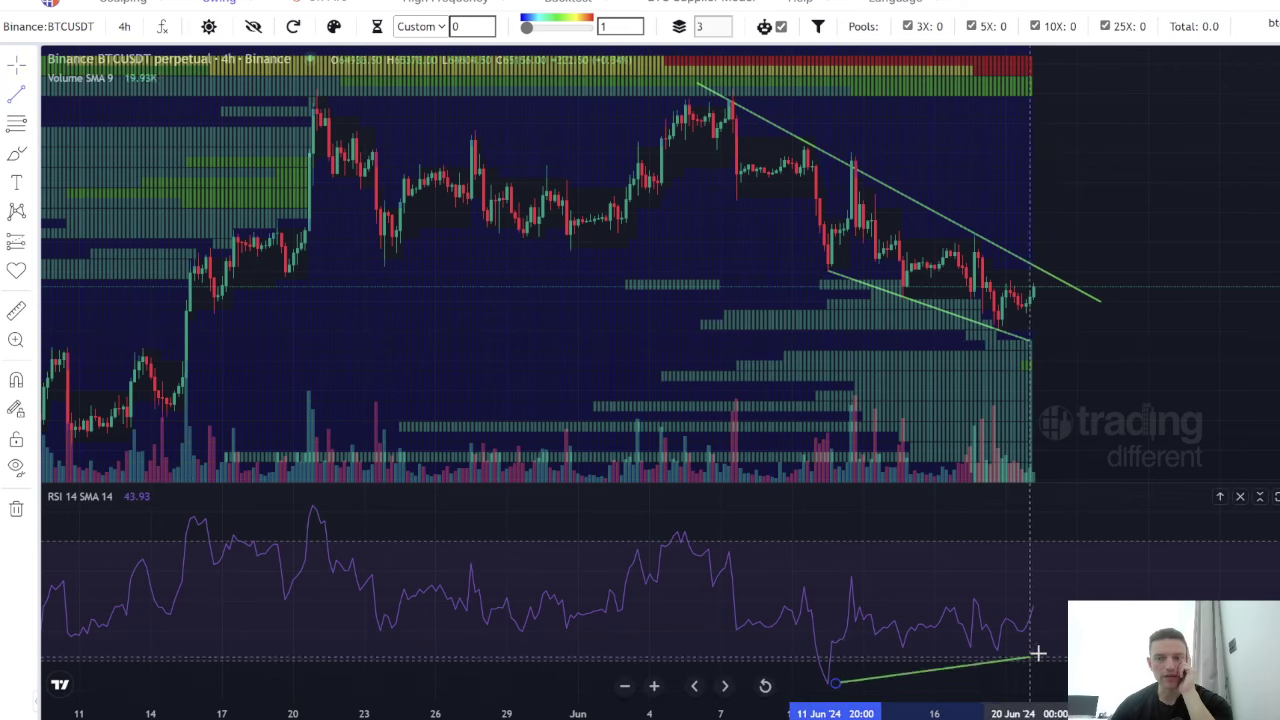
click(1045, 640)
drag(1175, 341, 1023, 380)
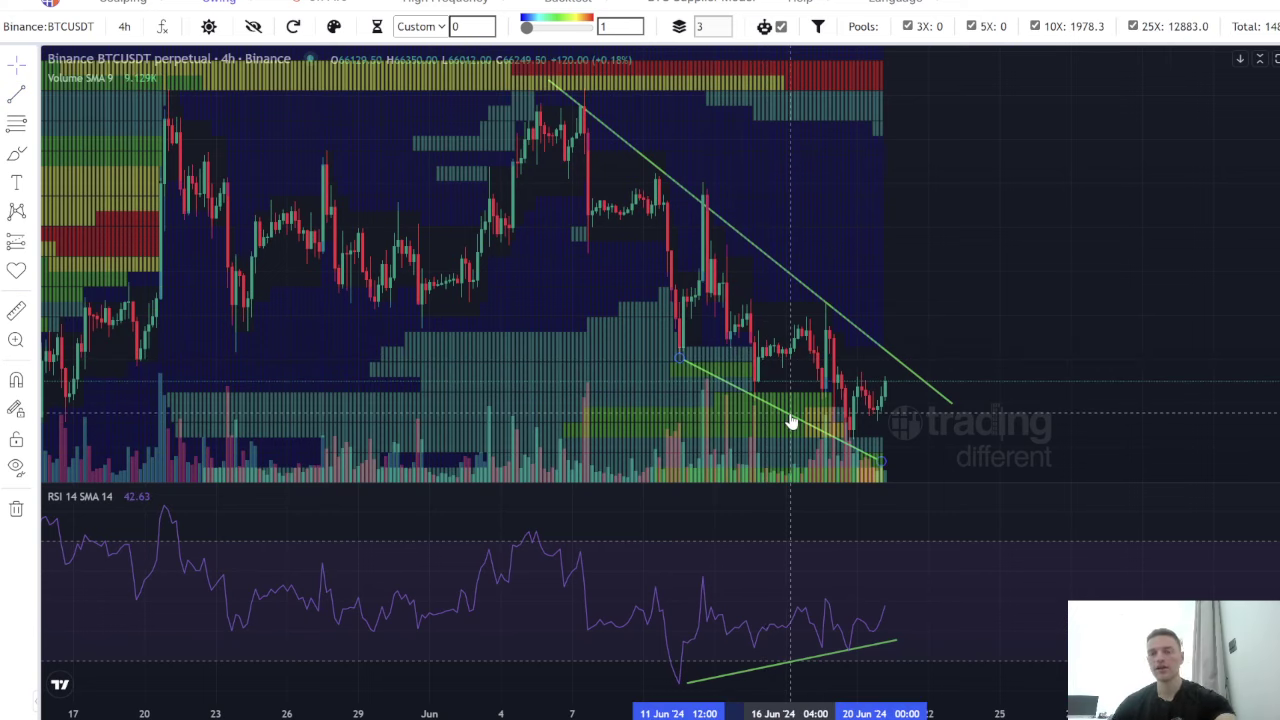
key(Delete)
click(826, 654)
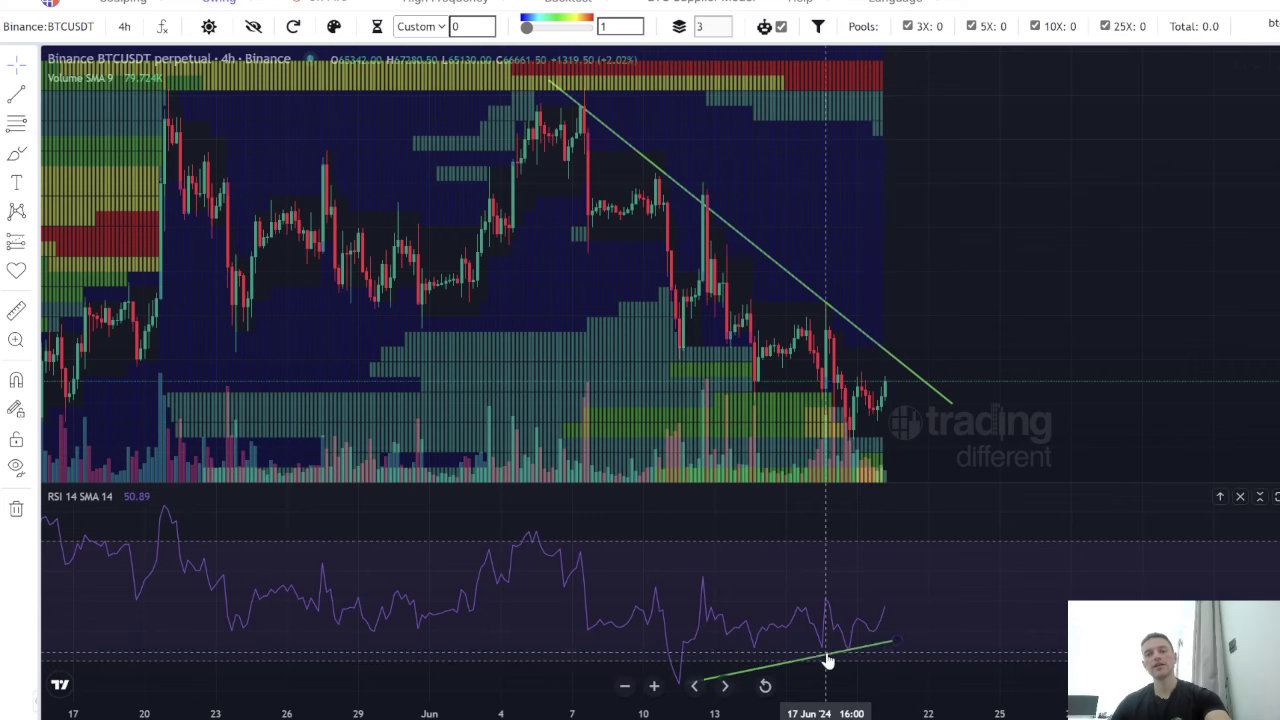
key(Delete)
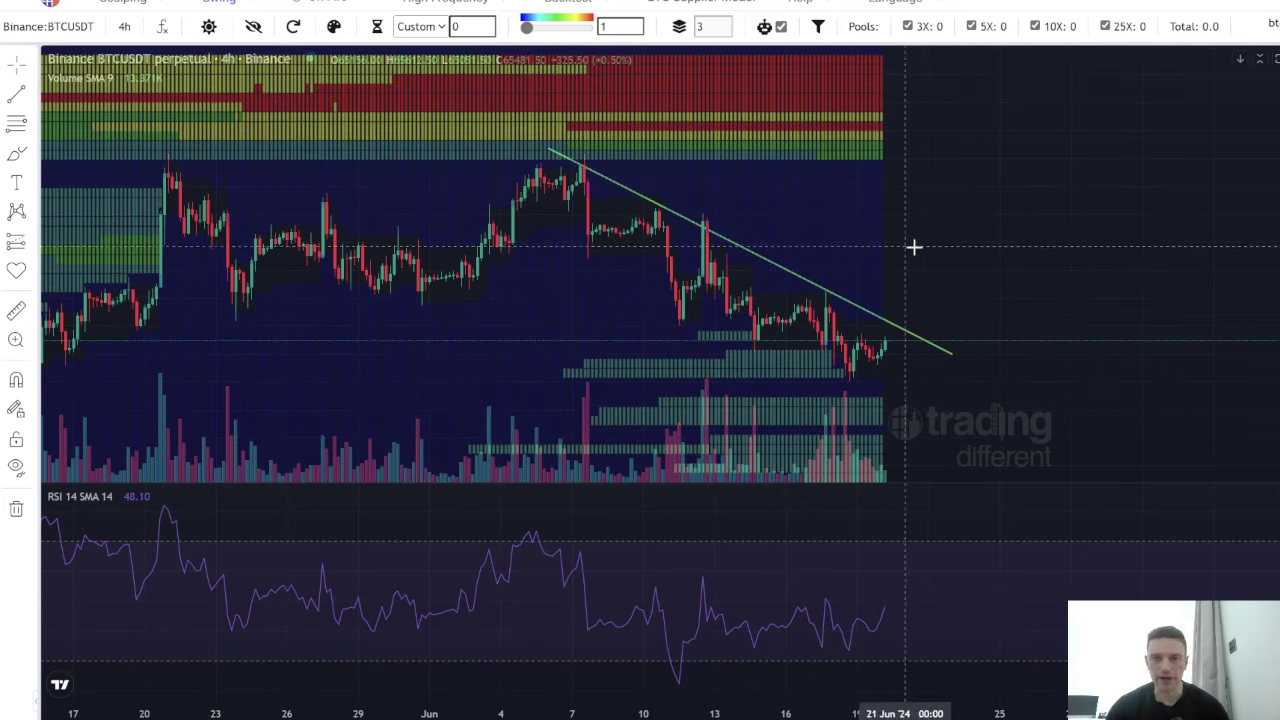
scroll(1083, 237, down, 3)
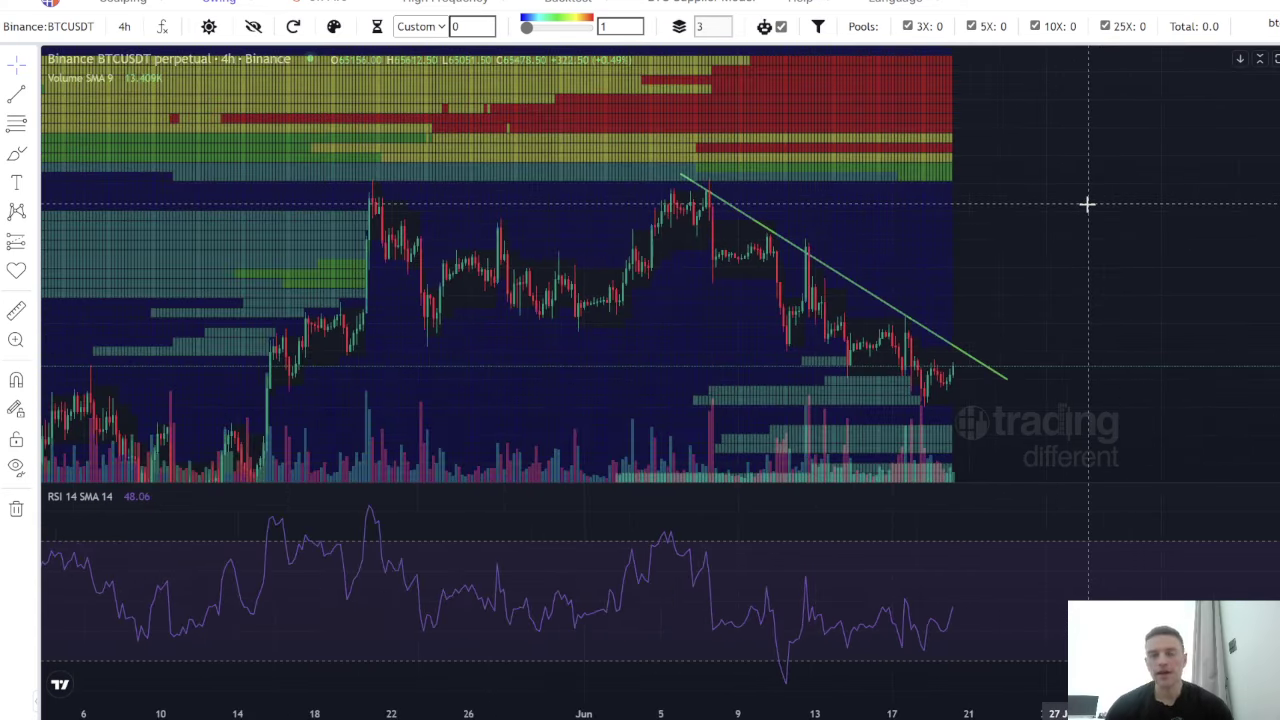